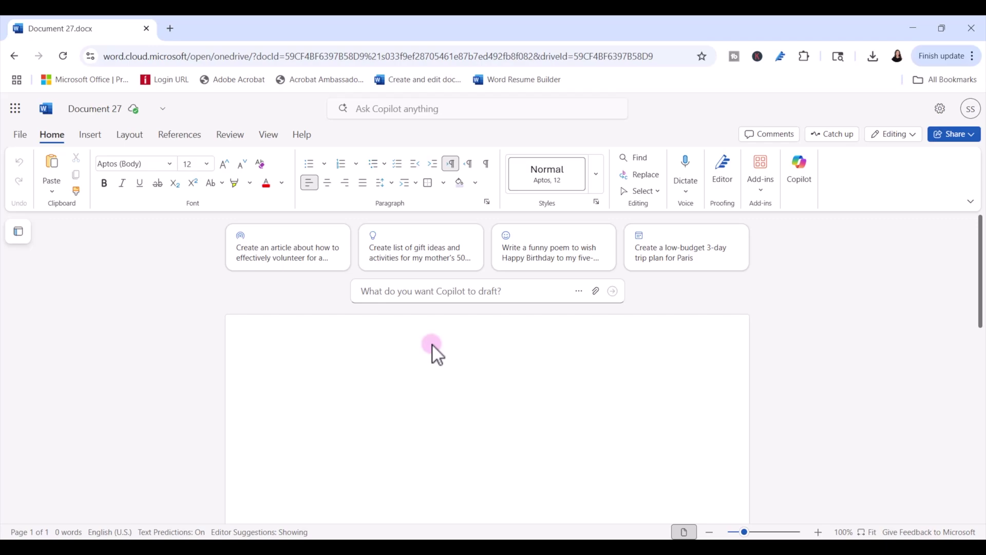
Ask Copilot to rewrite the attached resume to match the experience and skills the job needs
{"action": "left_click", "coordinate": [403, 301]}
{"action": "type", "text": "Rewrite my attached resum"}
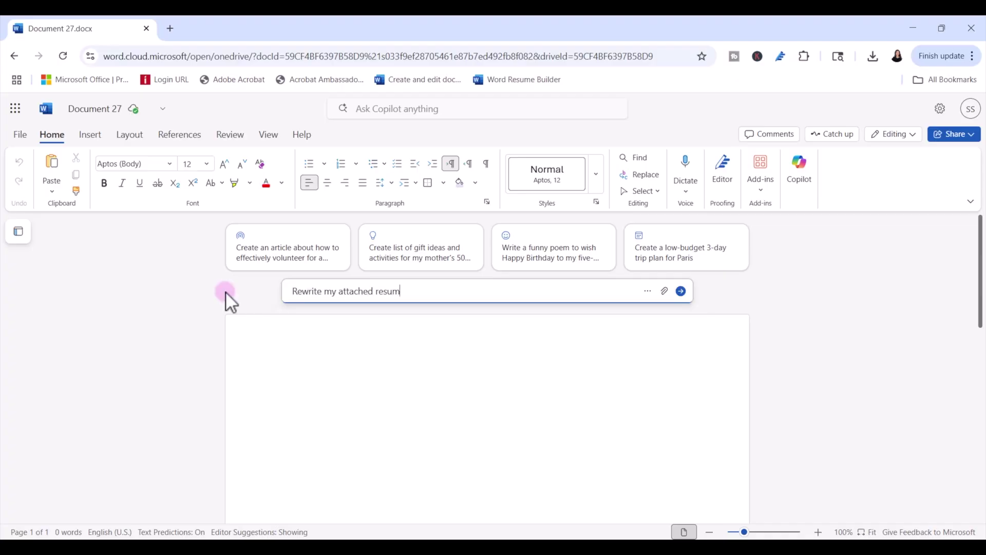
{"action": "type", "text": "e to better align with the experience and skills needed in"}
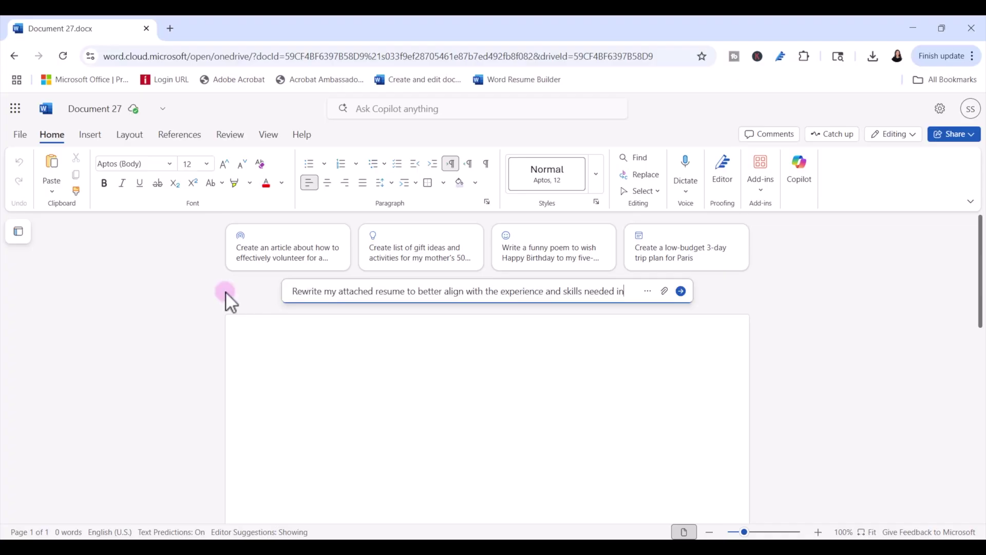
{"action": "type", "text": " this job posting description I plan to apply for"}
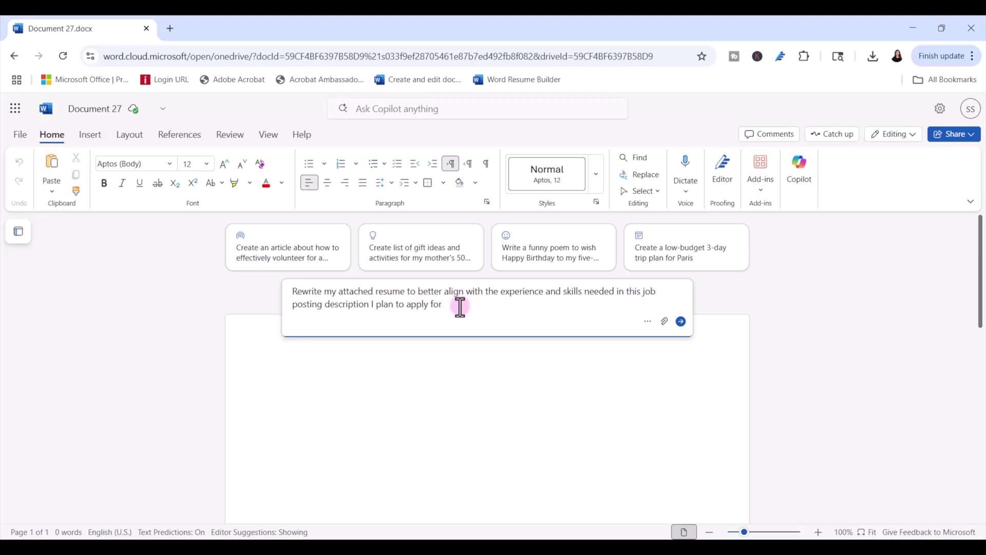
{"action": "type", "text": ":"}
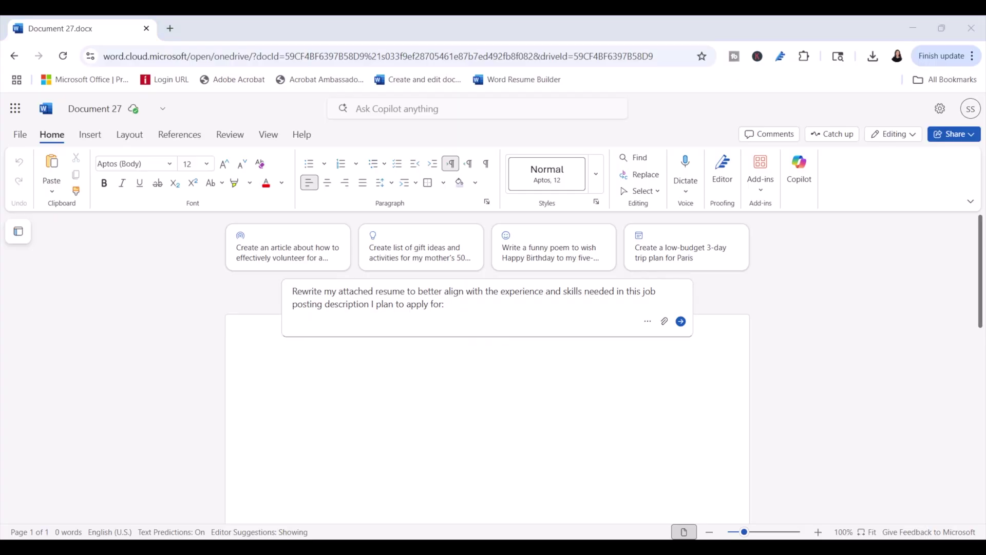
Paste the Event Marketing Coordinator job description into the request and start attaching a file
{"action": "left_click", "coordinate": [455, 303]}
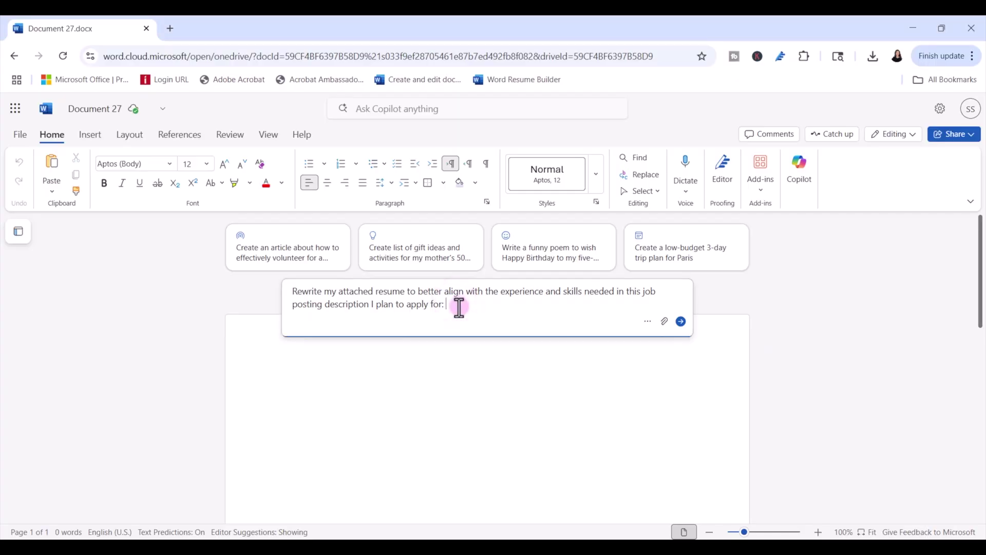
{"action": "key", "text": "ctrl+v"}
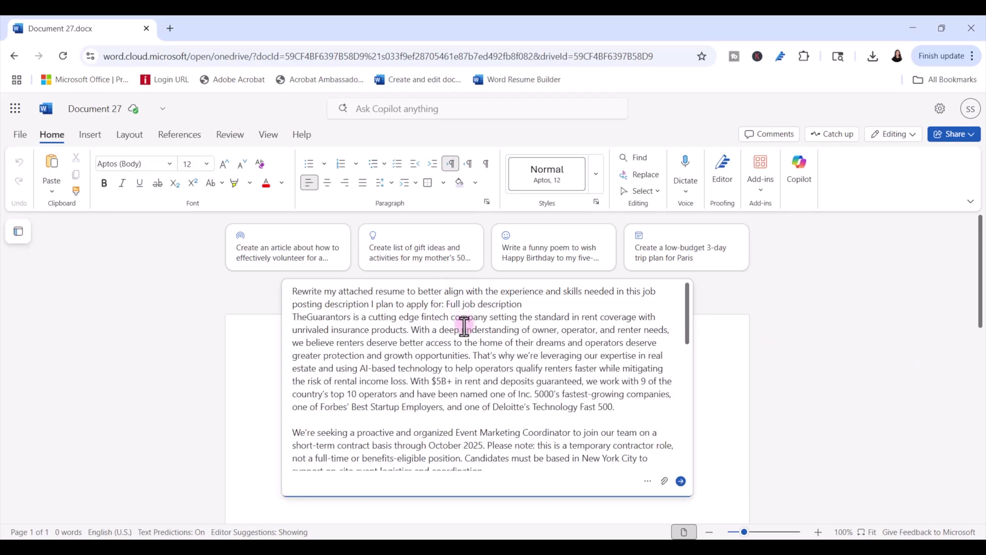
{"action": "left_click_drag", "start_coordinate": [687, 318], "coordinate": [680, 456]}
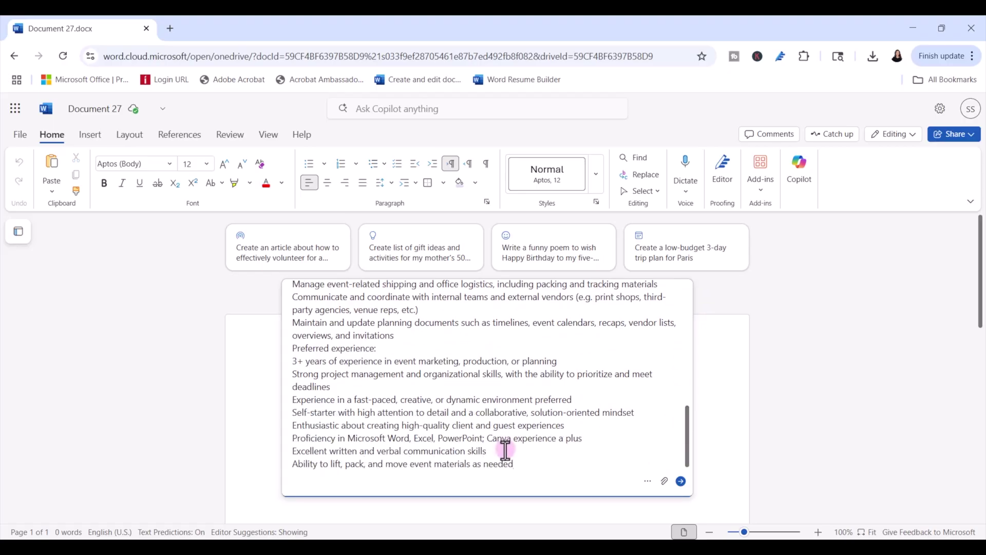
{"action": "left_click", "coordinate": [664, 481]}
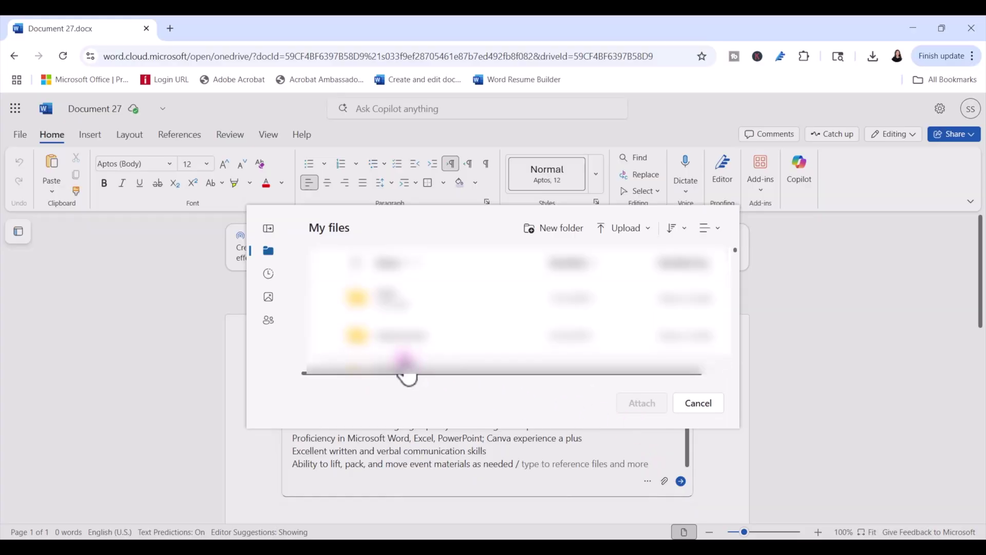
Attach Sample Resume - Marketing from Video Ideas, then generate and keep Copilot's tailored draft
{"action": "scroll", "coordinate": [457, 330], "scroll_direction": "down", "scroll_amount": 1}
{"action": "left_click", "coordinate": [433, 321]}
{"action": "left_click", "coordinate": [434, 331]}
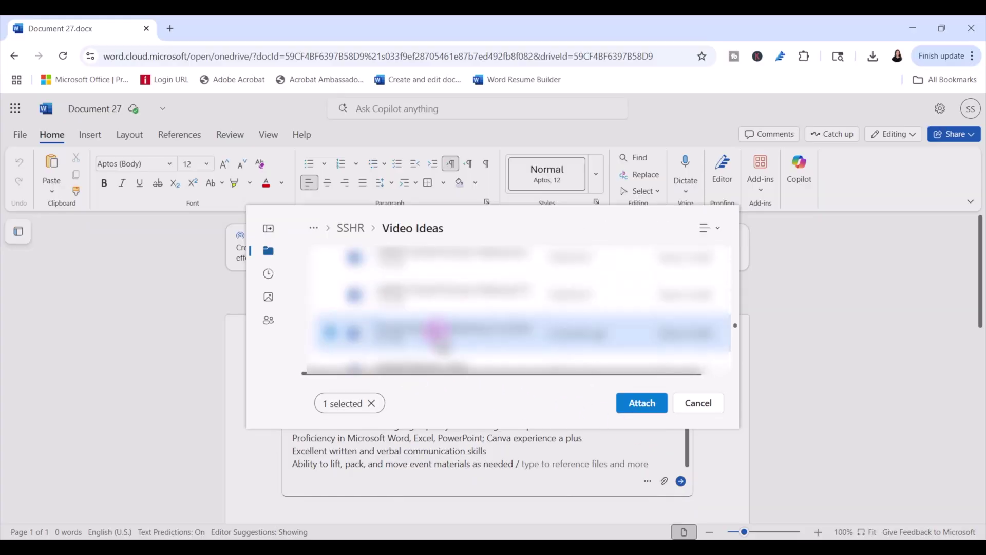
{"action": "left_click", "coordinate": [642, 403]}
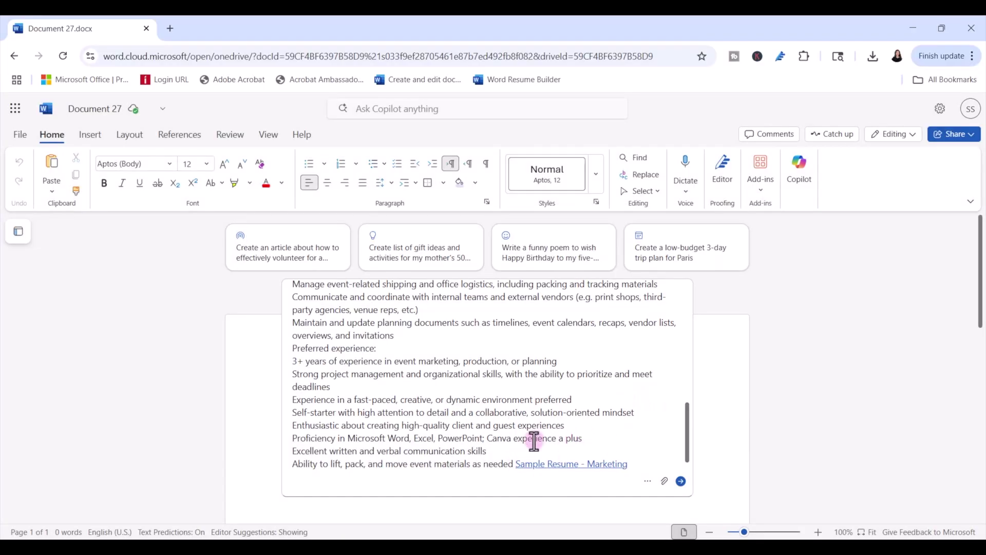
{"action": "left_click", "coordinate": [681, 481]}
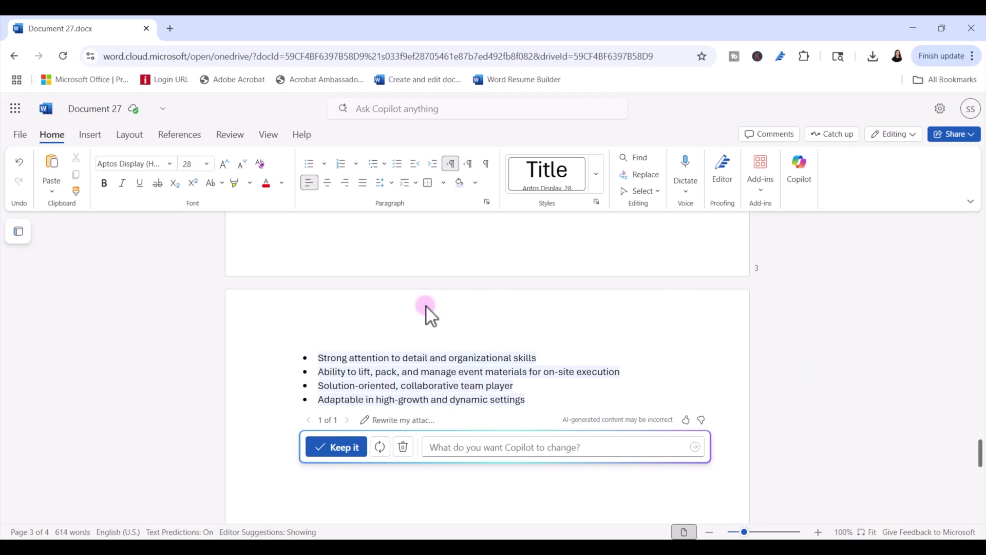
{"action": "left_click", "coordinate": [334, 453]}
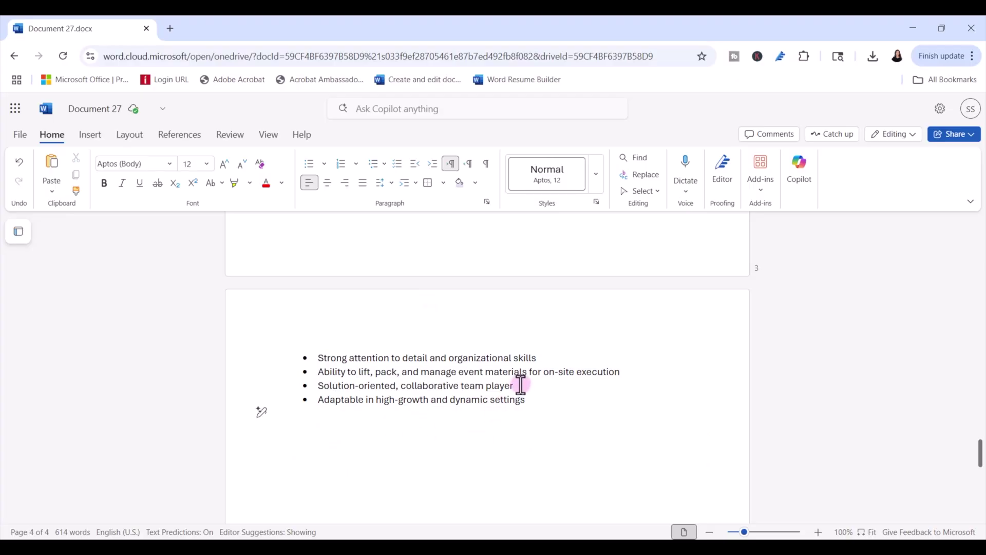
Switch to the original sample resume in desktop Word
{"action": "scroll", "coordinate": [520, 384], "scroll_direction": "up", "scroll_amount": 2}
{"action": "scroll", "coordinate": [522, 384], "scroll_direction": "up", "scroll_amount": 20}
{"action": "mouse_move", "coordinate": [517, 535]}
{"action": "left_click", "coordinate": [538, 483]}
{"action": "left_click_drag", "start_coordinate": [979, 411], "coordinate": [978, 169]}
Snap desktop Word to the left half and select the draft's new summary paragraph
{"action": "mouse_move", "coordinate": [940, 28]}
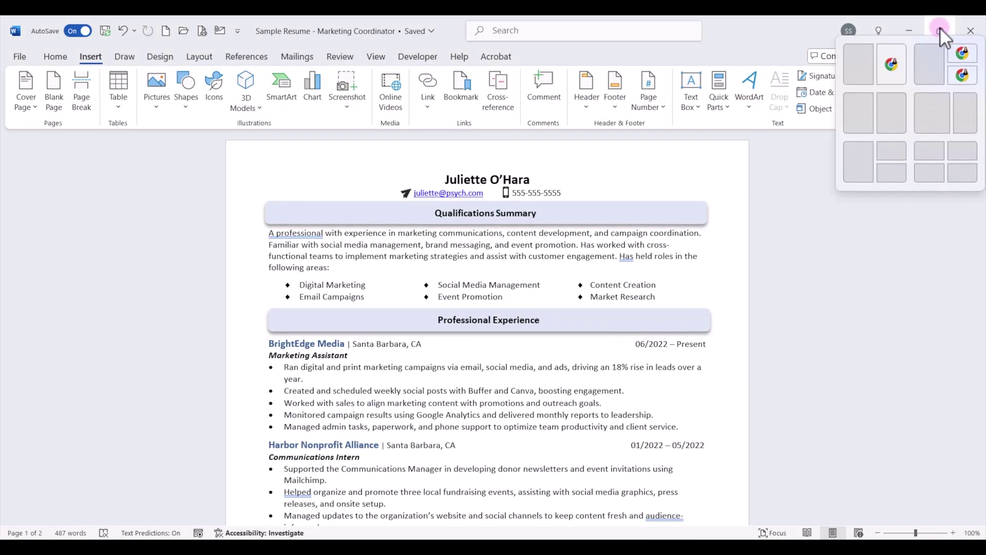
{"action": "left_click", "coordinate": [856, 63]}
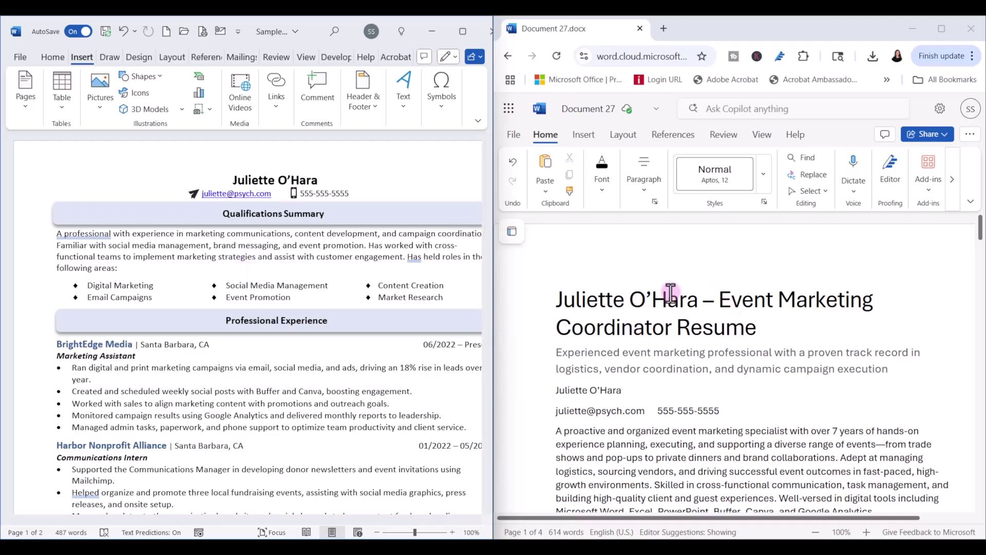
{"action": "scroll", "coordinate": [666, 365], "scroll_direction": "down", "scroll_amount": 1}
{"action": "scroll", "coordinate": [666, 365], "scroll_direction": "down", "scroll_amount": 2}
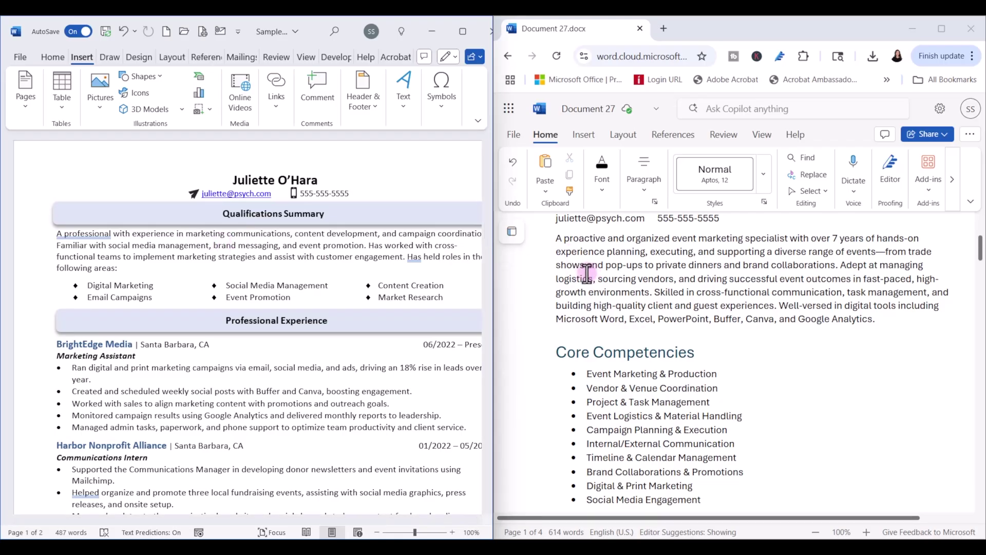
{"action": "left_click_drag", "start_coordinate": [556, 238], "coordinate": [879, 319]}
{"action": "key", "text": "ctrl+c"}
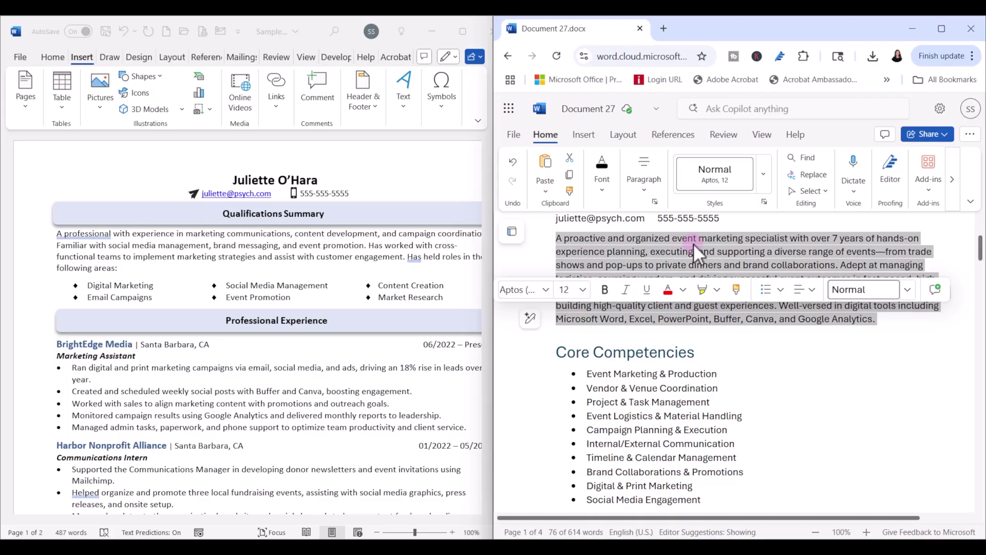
Replace the old 'A professional…' summary with Copilot's summary using Keep Text Only
{"action": "left_click", "coordinate": [64, 237]}
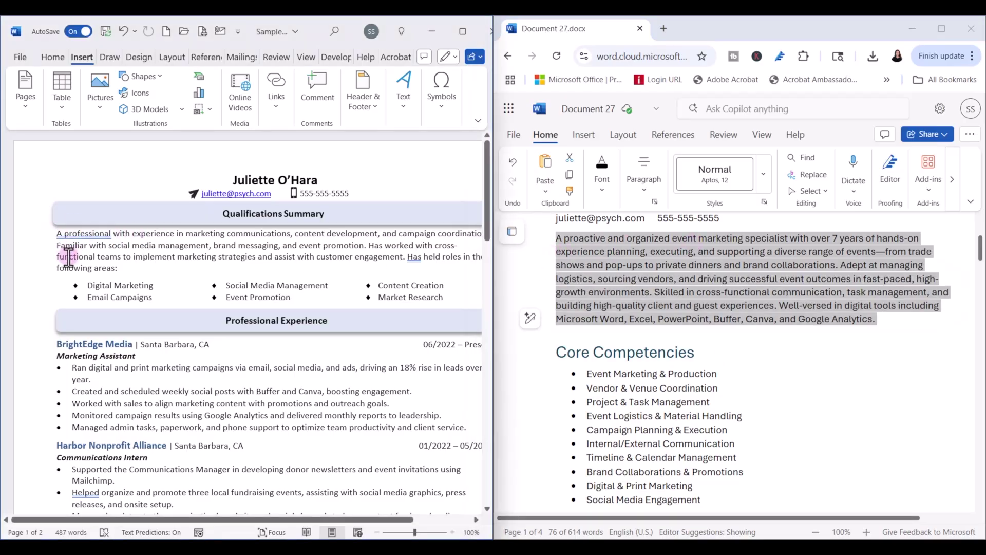
{"action": "left_click_drag", "start_coordinate": [111, 234], "coordinate": [55, 235]}
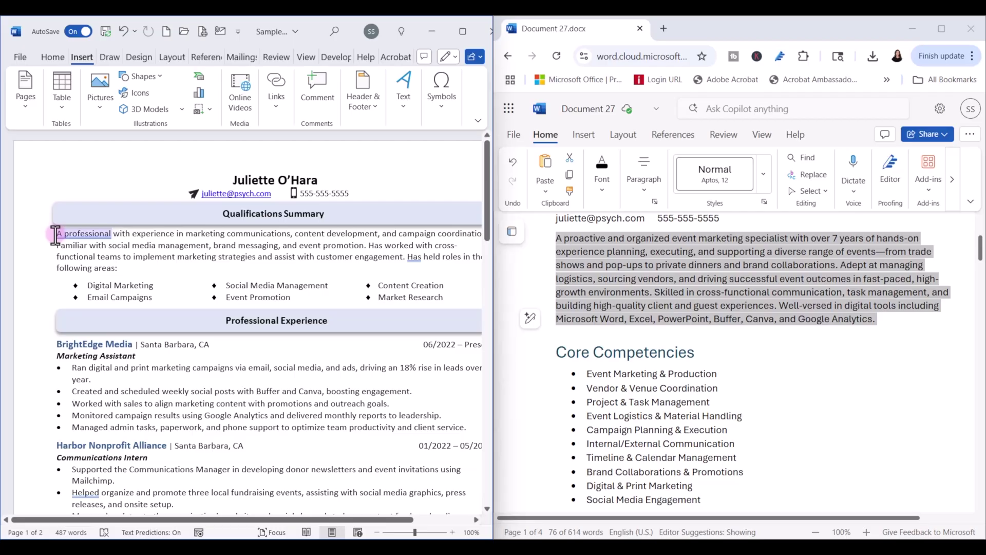
{"action": "mouse_move", "coordinate": [55, 235]}
{"action": "left_mouse_down"}
{"action": "mouse_move", "coordinate": [104, 261]}
{"action": "mouse_move", "coordinate": [92, 272]}
{"action": "left_mouse_up"}
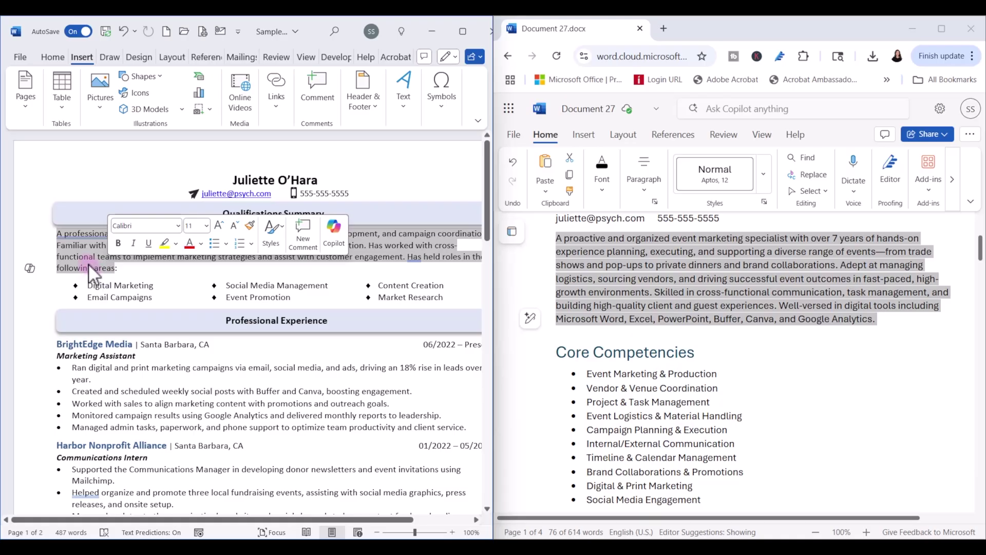
{"action": "right_click", "coordinate": [87, 255]}
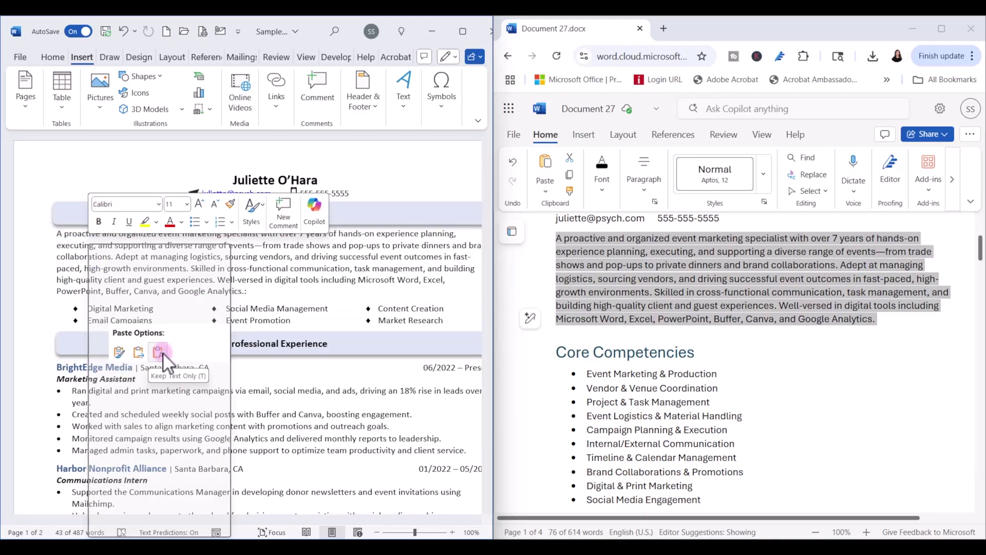
{"action": "left_click", "coordinate": [163, 353]}
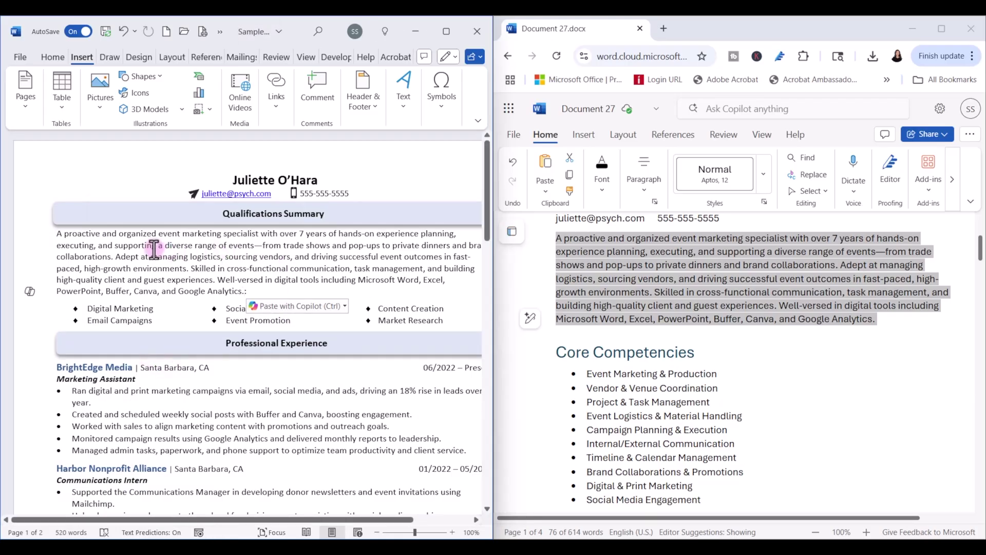
{"action": "scroll", "coordinate": [689, 275], "scroll_direction": "down", "scroll_amount": 1}
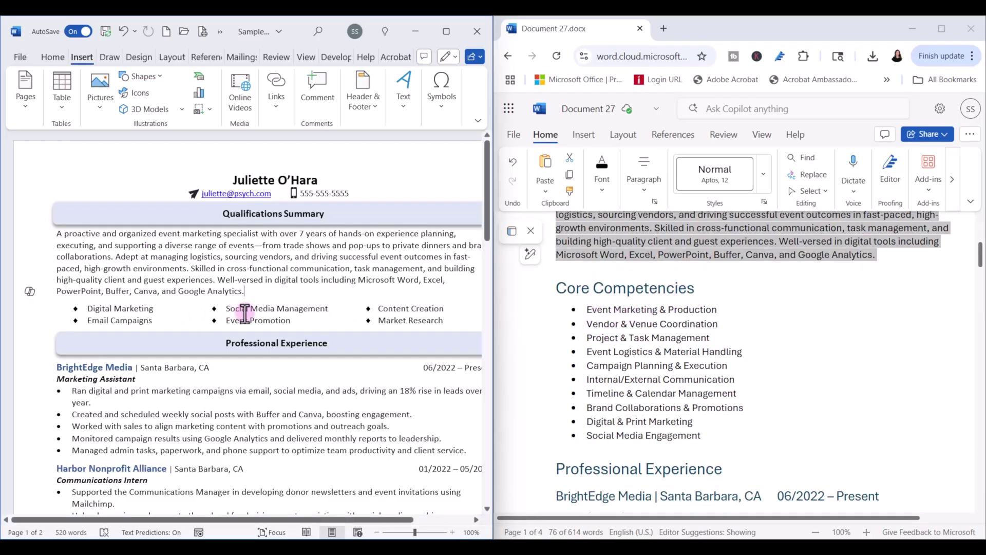
Duplicate the Email Campaigns competencies row as a new row below it
{"action": "left_click", "coordinate": [445, 321]}
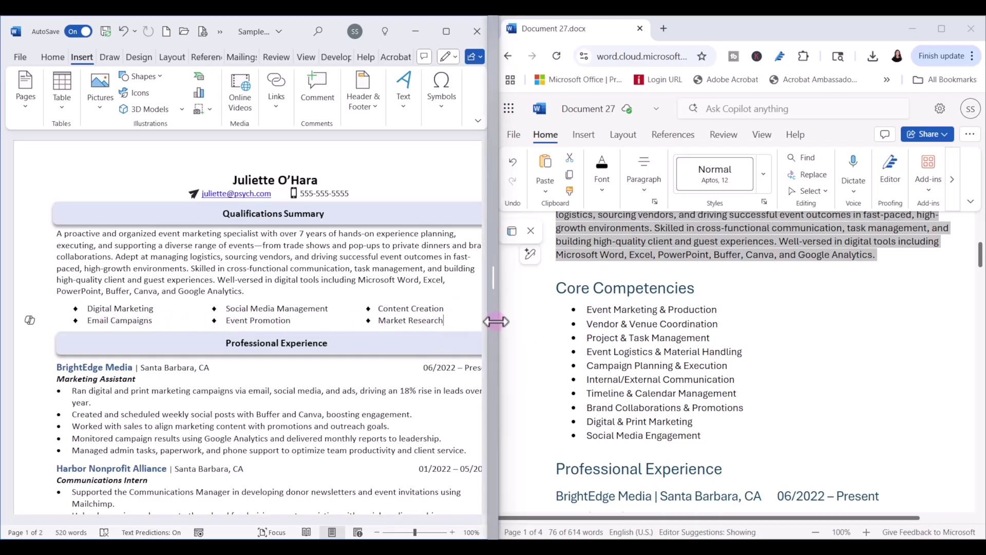
{"action": "left_click_drag", "start_coordinate": [495, 321], "coordinate": [493, 322]}
{"action": "left_click", "coordinate": [68, 323]}
{"action": "left_click_drag", "start_coordinate": [106, 324], "coordinate": [441, 323]}
{"action": "key", "text": "ctrl+c"}
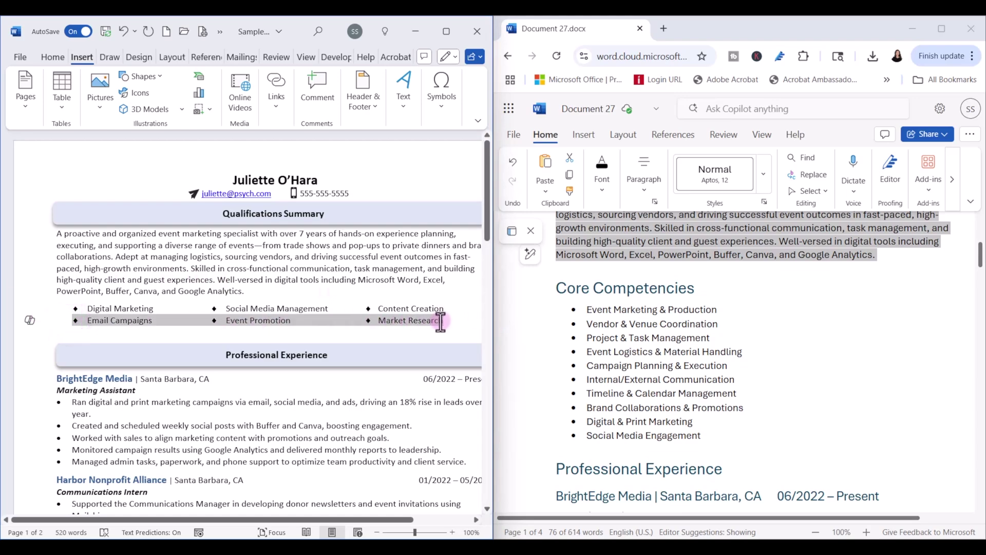
{"action": "left_click", "coordinate": [85, 334]}
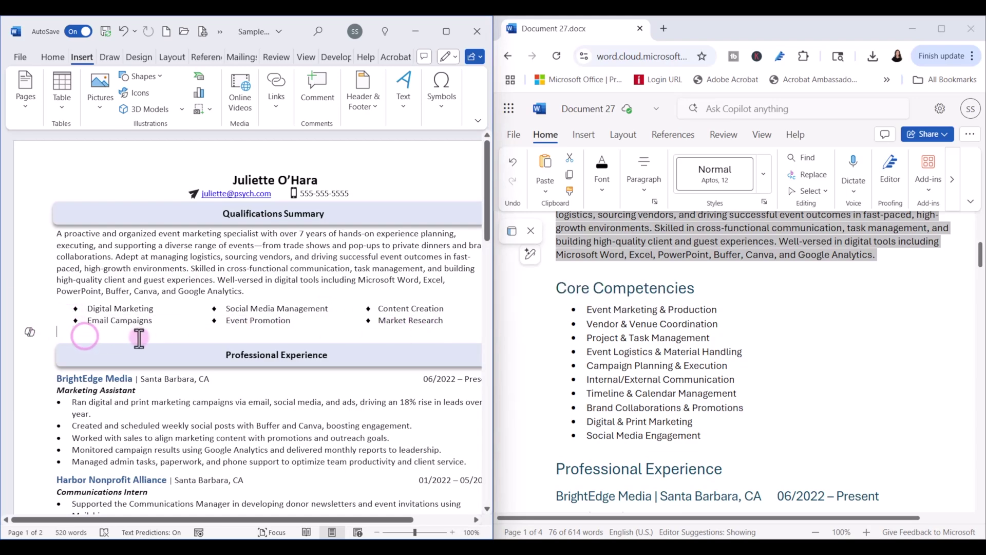
{"action": "key", "text": "ctrl+v"}
{"action": "left_click", "coordinate": [58, 332]}
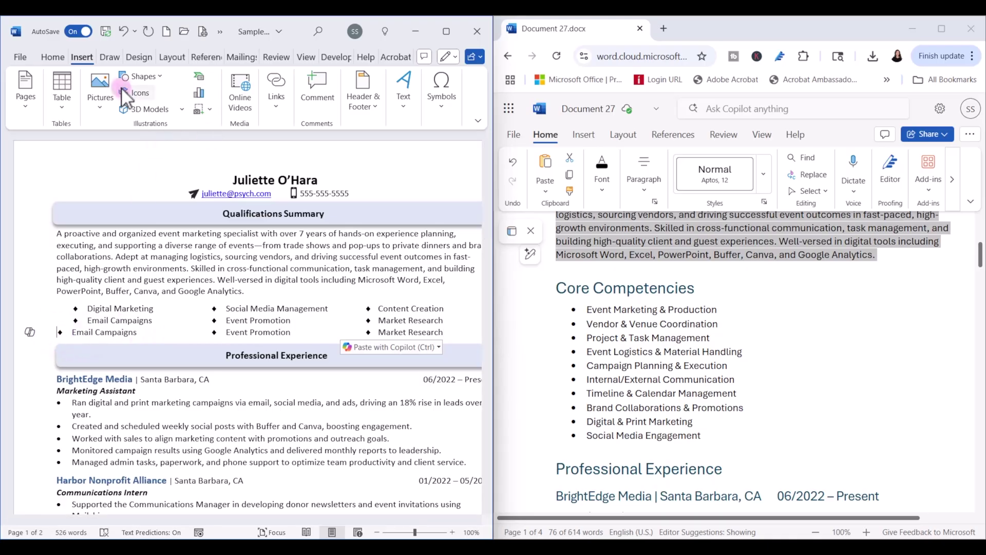
Fill the new row with Vendor & Venue Coordination and Event Logistics & Material Handling
{"action": "left_click_drag", "start_coordinate": [586, 324], "coordinate": [718, 328]}
{"action": "key", "text": "ctrl+c"}
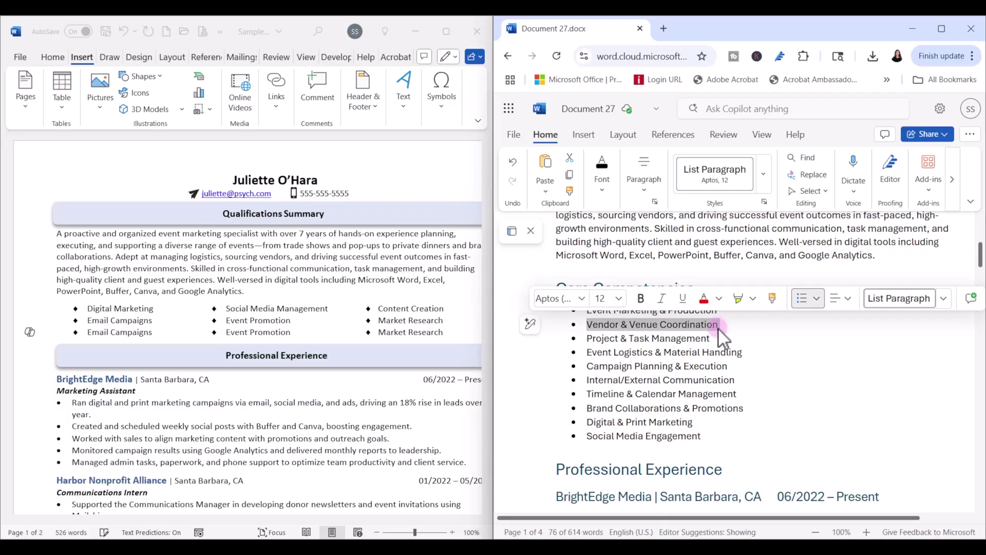
{"action": "left_click", "coordinate": [87, 332]}
{"action": "left_click_drag", "start_coordinate": [86, 331], "coordinate": [151, 333]}
{"action": "key", "text": "ctrl+v"}
{"action": "left_click_drag", "start_coordinate": [589, 352], "coordinate": [742, 353]}
{"action": "key", "text": "ctrl+c"}
{"action": "left_click", "coordinate": [227, 332]}
{"action": "left_click_drag", "start_coordinate": [226, 332], "coordinate": [291, 332]}
{"action": "key", "text": "ctrl+v"}
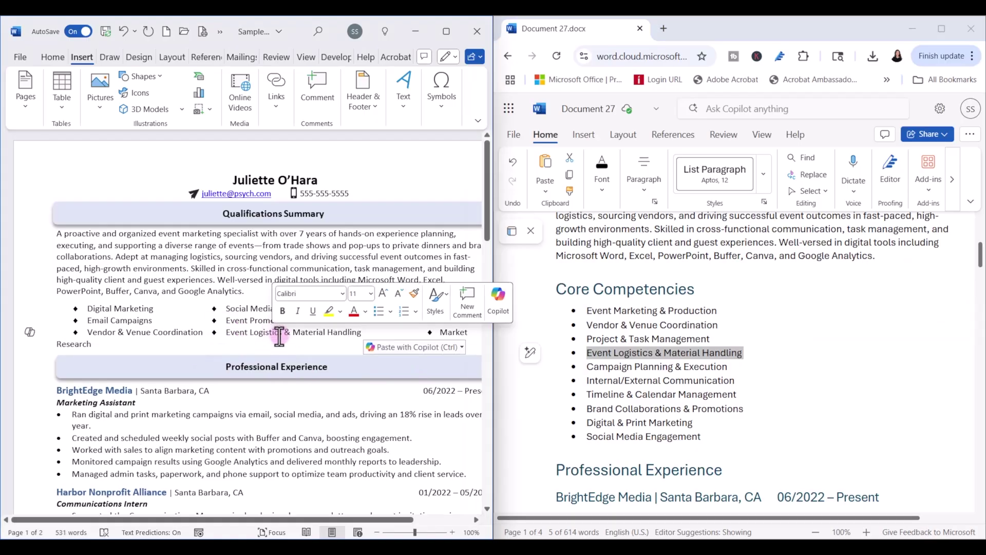
Replace Market Research in the new row with Digital & Print Marketing
{"action": "left_click_drag", "start_coordinate": [587, 422], "coordinate": [692, 423]}
{"action": "left_click", "coordinate": [383, 331]}
{"action": "left_click_drag", "start_coordinate": [383, 332], "coordinate": [443, 332]}
{"action": "key", "text": "ctrl+v"}
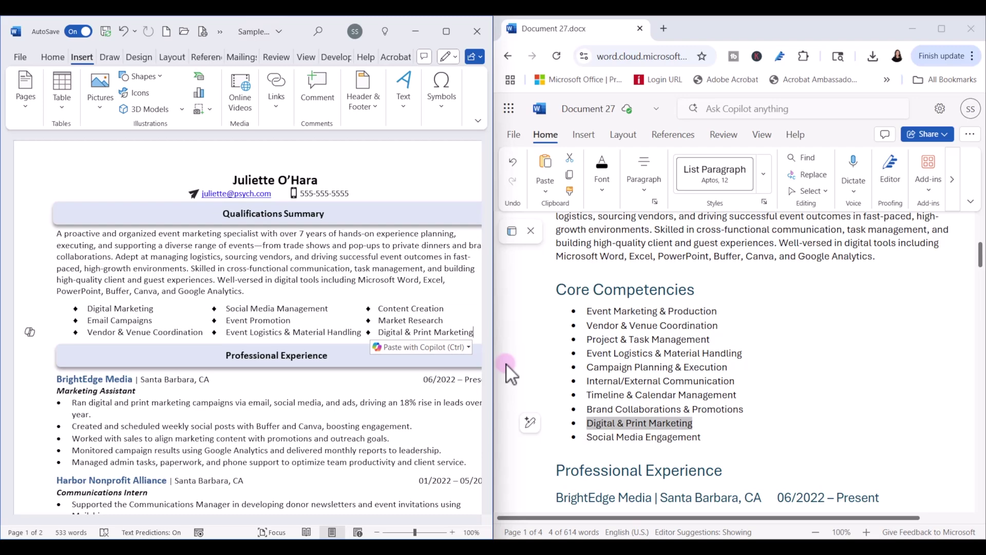
{"action": "scroll", "coordinate": [506, 364], "scroll_direction": "down", "scroll_amount": 4}
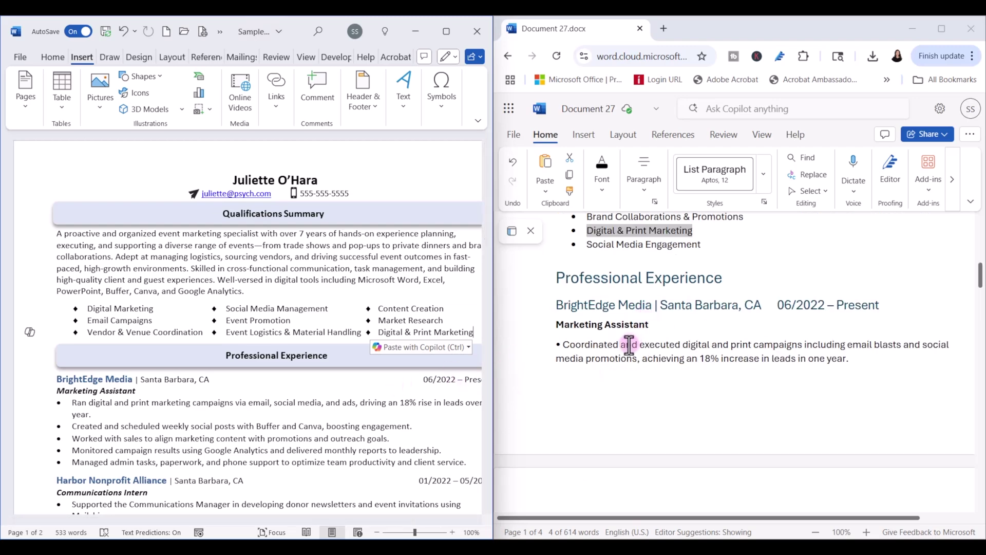
Replace the old BrightEdge Media bullets with Copilot's five rewritten bullets
{"action": "scroll", "coordinate": [303, 368], "scroll_direction": "down", "scroll_amount": 4}
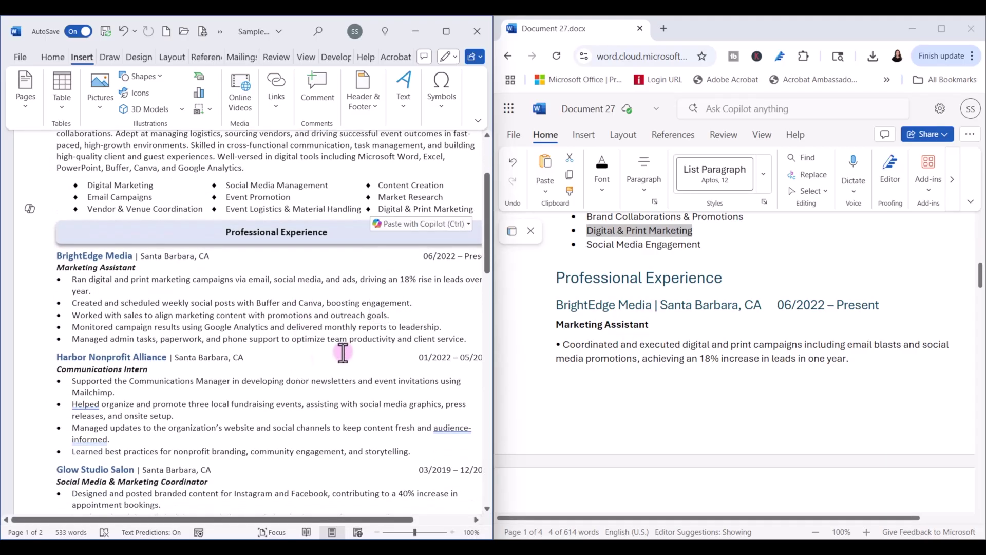
{"action": "scroll", "coordinate": [568, 350], "scroll_direction": "down", "scroll_amount": 5}
{"action": "scroll", "coordinate": [591, 349], "scroll_direction": "down", "scroll_amount": 1}
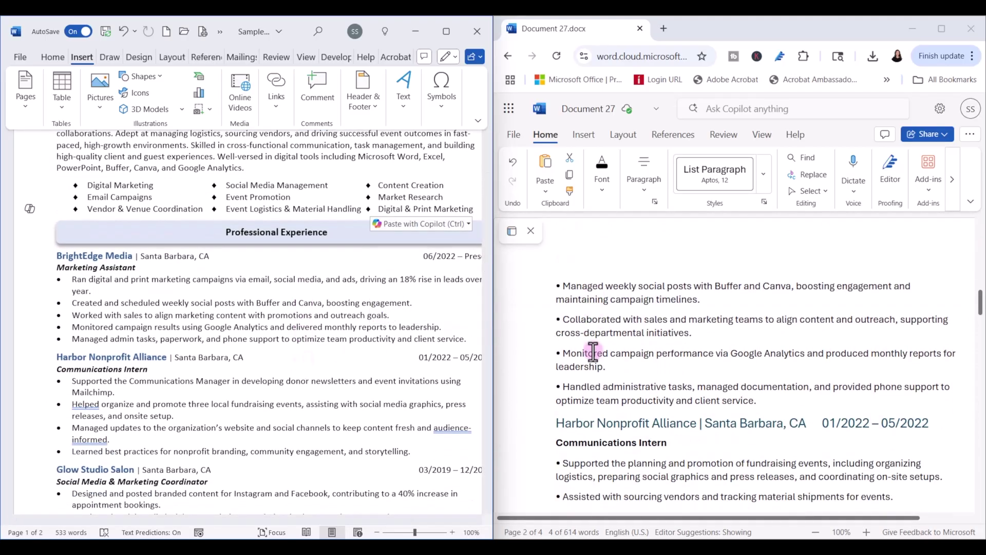
{"action": "left_click_drag", "start_coordinate": [755, 395], "coordinate": [562, 254]}
{"action": "left_click_drag", "start_coordinate": [557, 208], "coordinate": [558, 457]}
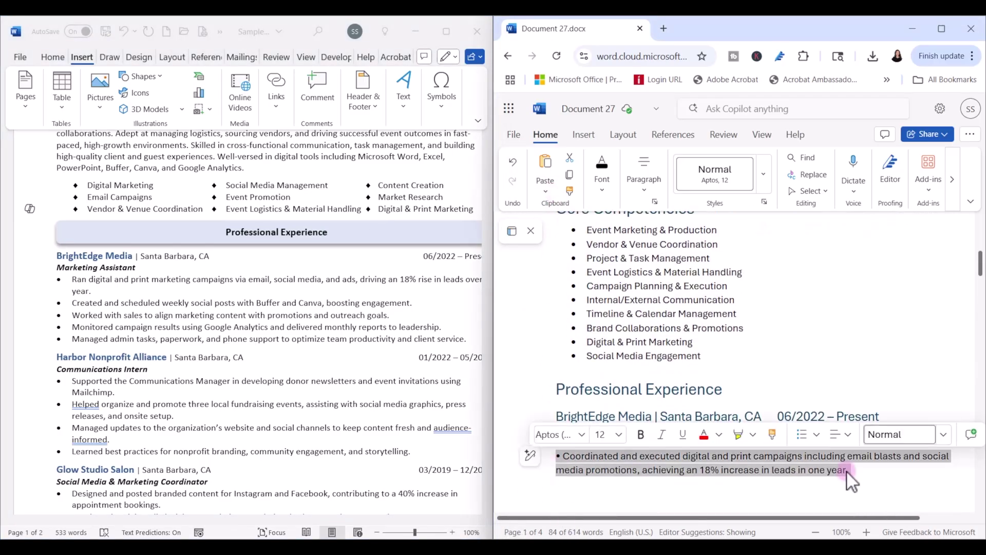
{"action": "key", "text": "ctrl+c"}
{"action": "left_click_drag", "start_coordinate": [70, 279], "coordinate": [452, 336]}
{"action": "right_click", "coordinate": [311, 313]}
{"action": "left_click", "coordinate": [370, 295]}
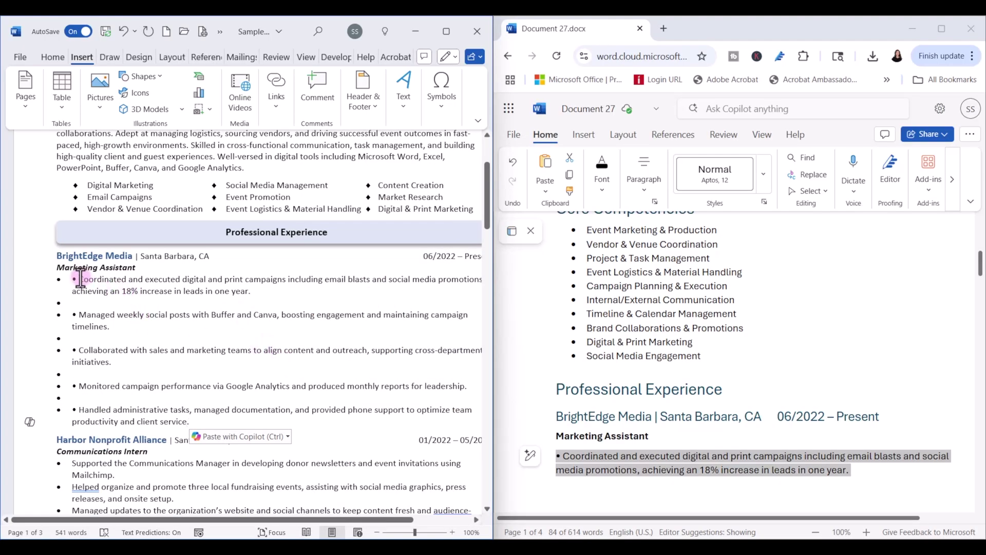
Delete the extra bullet marks and empty lines left in the pasted BrightEdge bullets
{"action": "key", "text": "Delete"}
{"action": "key", "text": "Delete"}
{"action": "left_click", "coordinate": [77, 315]}
{"action": "key", "text": "Delete"}
{"action": "key", "text": "Delete"}
{"action": "left_click", "coordinate": [78, 350]}
{"action": "key", "text": "Delete"}
{"action": "key", "text": "Delete"}
{"action": "left_click", "coordinate": [75, 385]}
{"action": "key", "text": "Delete"}
{"action": "key", "text": "Delete"}
{"action": "left_click", "coordinate": [76, 409]}
{"action": "key", "text": "Delete"}
{"action": "key", "text": "Delete"}
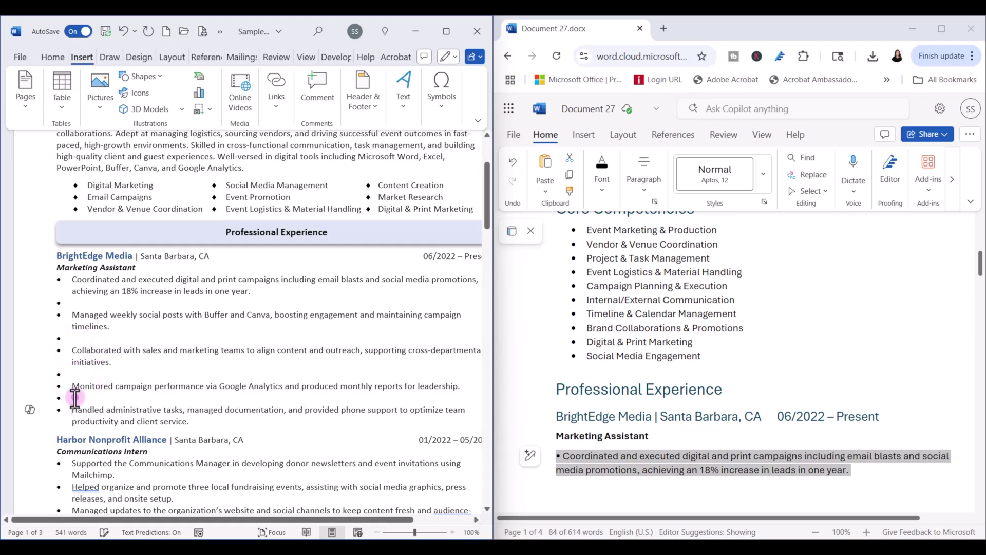
{"action": "left_click", "coordinate": [76, 398]}
{"action": "key", "text": "Delete"}
{"action": "left_click", "coordinate": [76, 374]}
{"action": "key", "text": "Delete"}
{"action": "left_click", "coordinate": [78, 338]}
{"action": "key", "text": "Delete"}
{"action": "left_click", "coordinate": [77, 302]}
{"action": "key", "text": "Delete"}
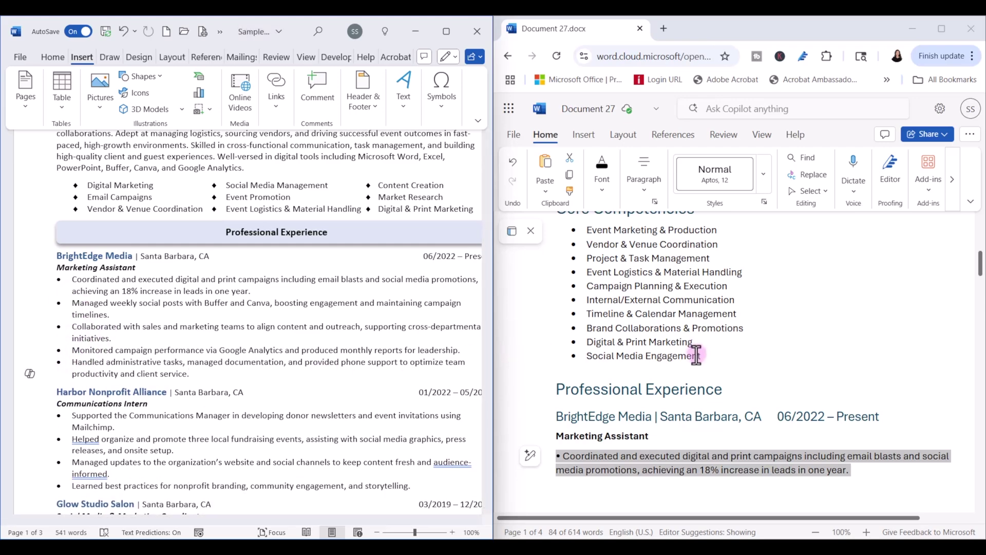
Delete the empty paragraph at the top of page 2 above Education
{"action": "scroll", "coordinate": [696, 354], "scroll_direction": "down", "scroll_amount": 5}
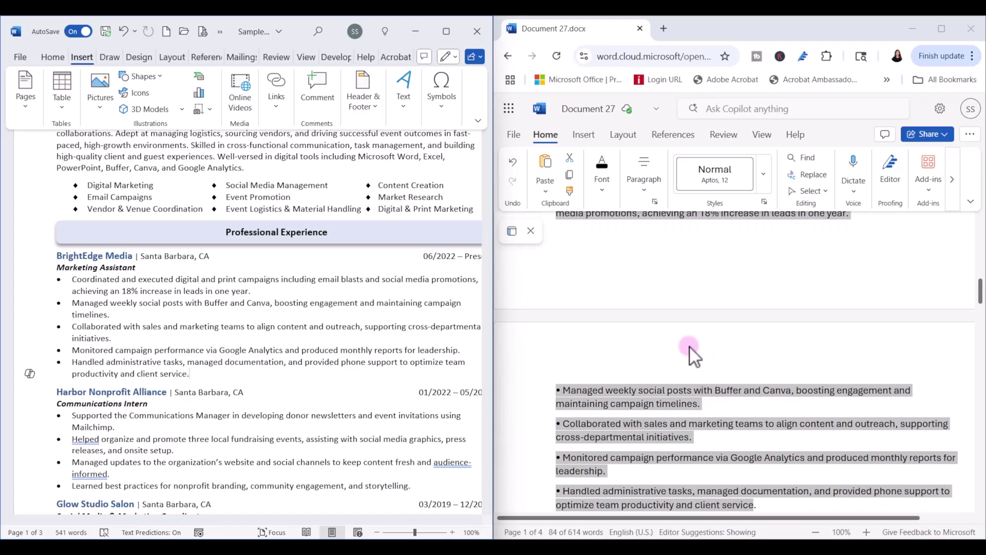
{"action": "scroll", "coordinate": [690, 346], "scroll_direction": "down", "scroll_amount": 10}
{"action": "left_click_drag", "start_coordinate": [487, 169], "coordinate": [486, 285]}
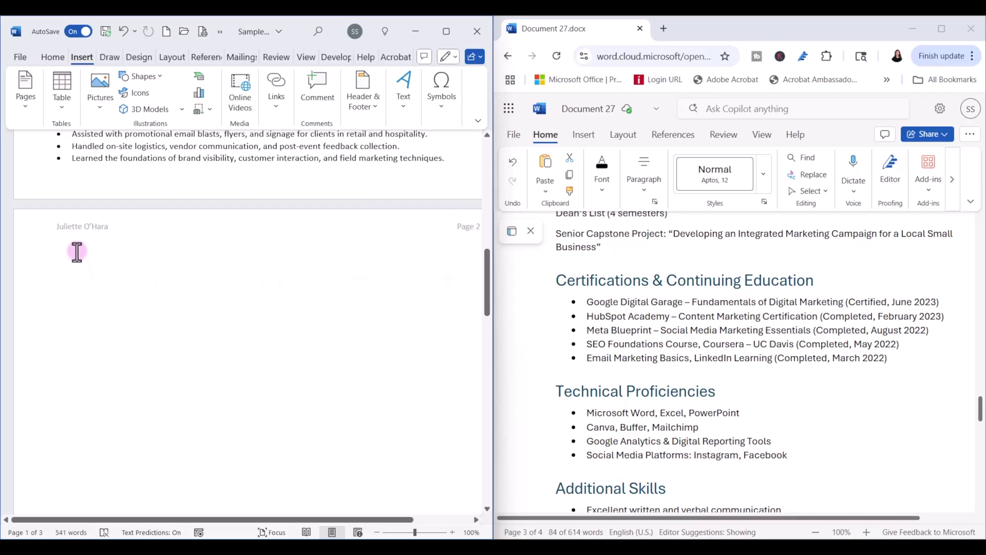
{"action": "left_click", "coordinate": [62, 249]}
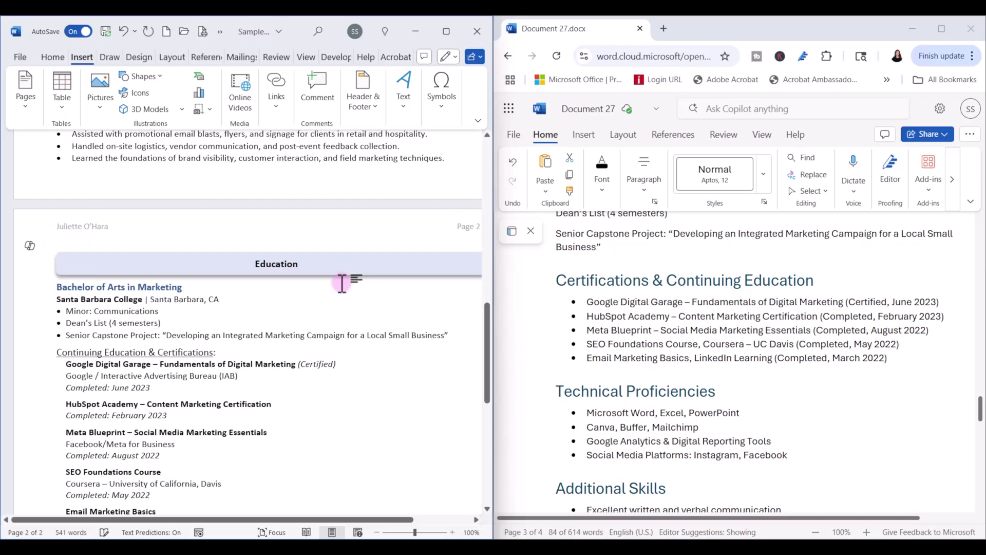
{"action": "key", "text": "Delete"}
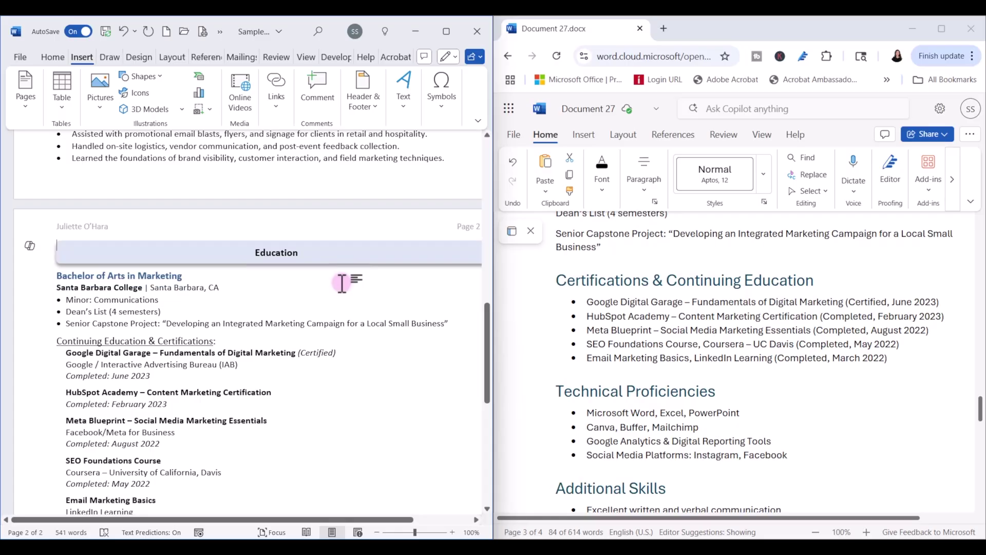
Select the Technical Skills heading shape further down the resume
{"action": "scroll", "coordinate": [340, 284], "scroll_direction": "down", "scroll_amount": 3}
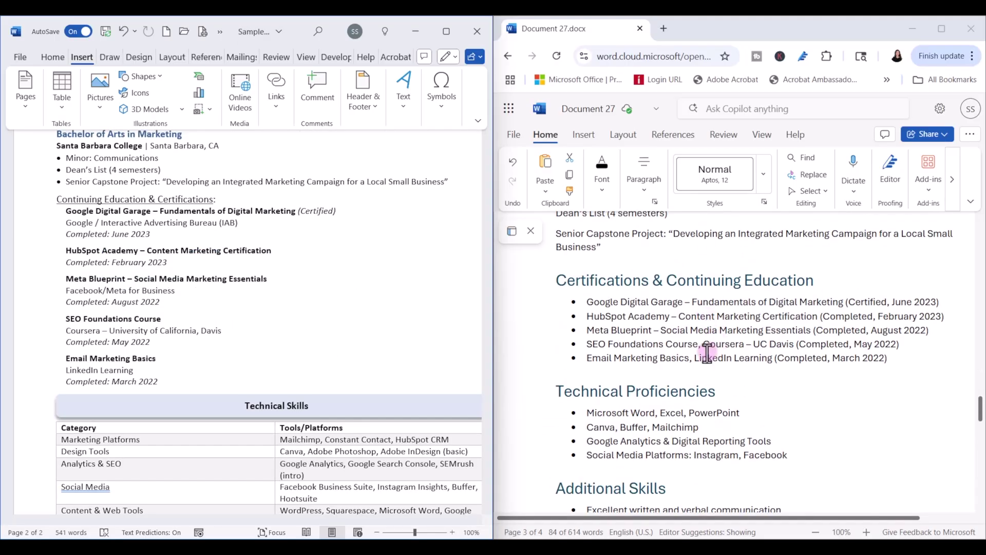
{"action": "scroll", "coordinate": [715, 341], "scroll_direction": "down", "scroll_amount": 3}
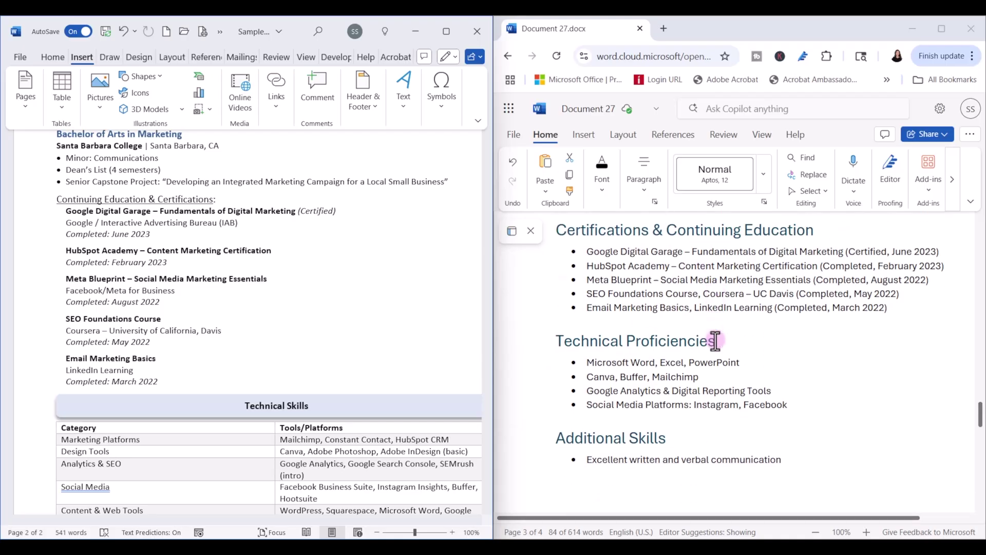
{"action": "scroll", "coordinate": [715, 340], "scroll_direction": "down", "scroll_amount": 1}
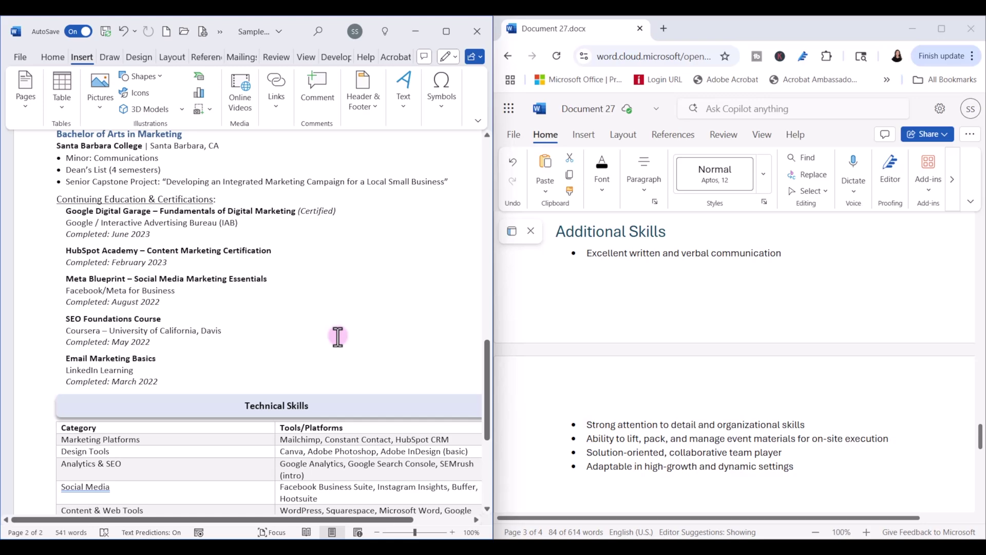
{"action": "scroll", "coordinate": [338, 337], "scroll_direction": "down", "scroll_amount": 2}
{"action": "left_click", "coordinate": [132, 319]}
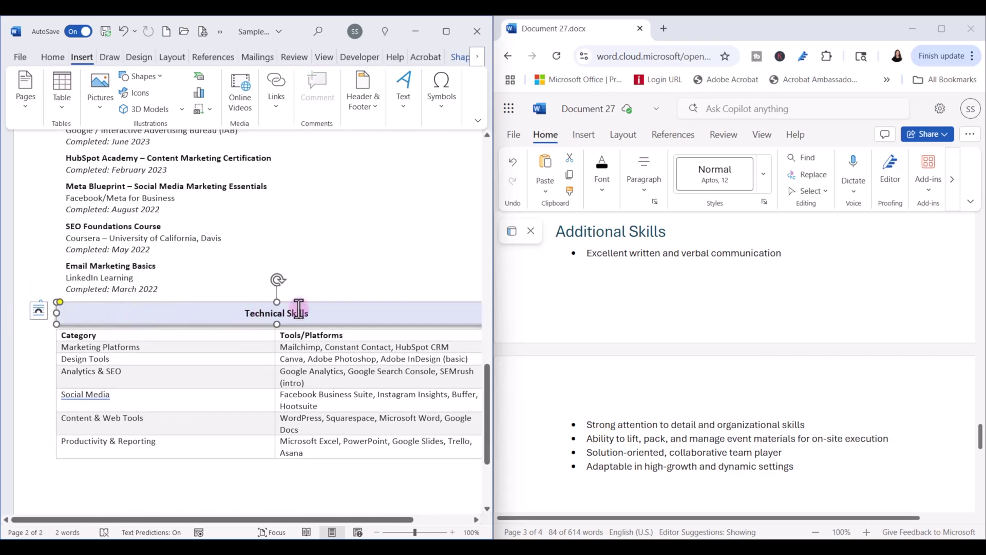
Paste a copy of the Technical Skills heading below the table and rename it Additional Skills
{"action": "scroll", "coordinate": [287, 324], "scroll_direction": "down", "scroll_amount": 2}
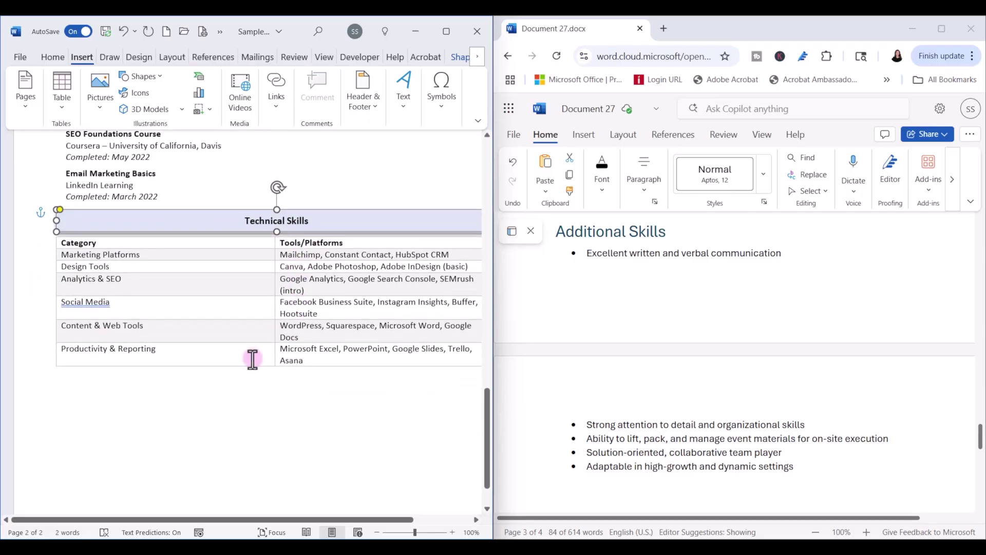
{"action": "left_click", "coordinate": [221, 392]}
{"action": "key", "text": "ctrl+v"}
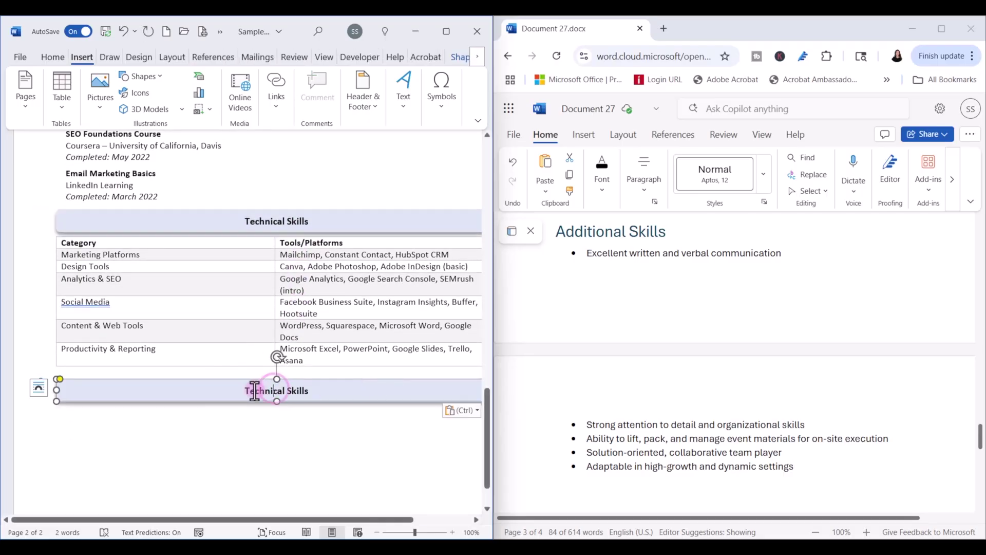
{"action": "double_click", "coordinate": [255, 390]}
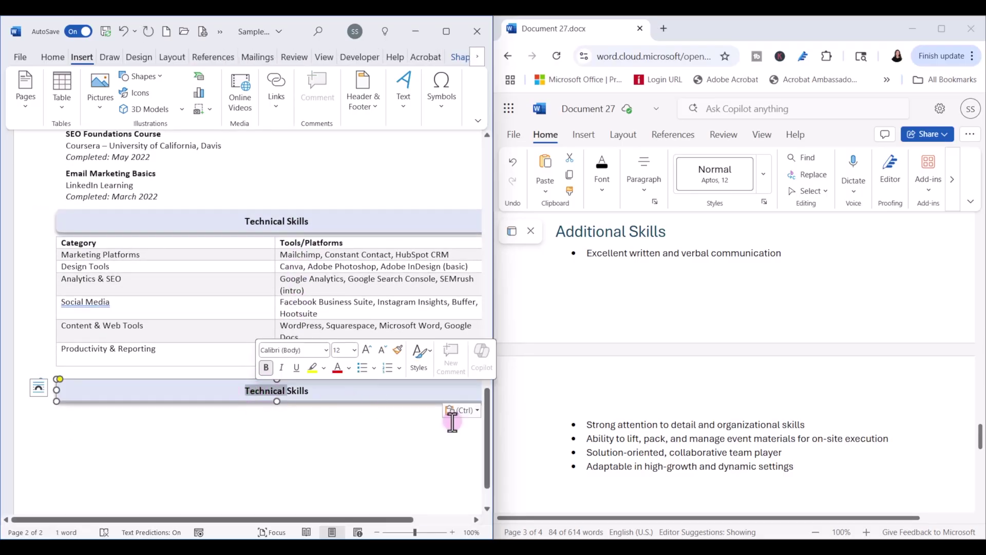
{"action": "type", "text": "Additional"}
{"action": "left_click", "coordinate": [121, 431]}
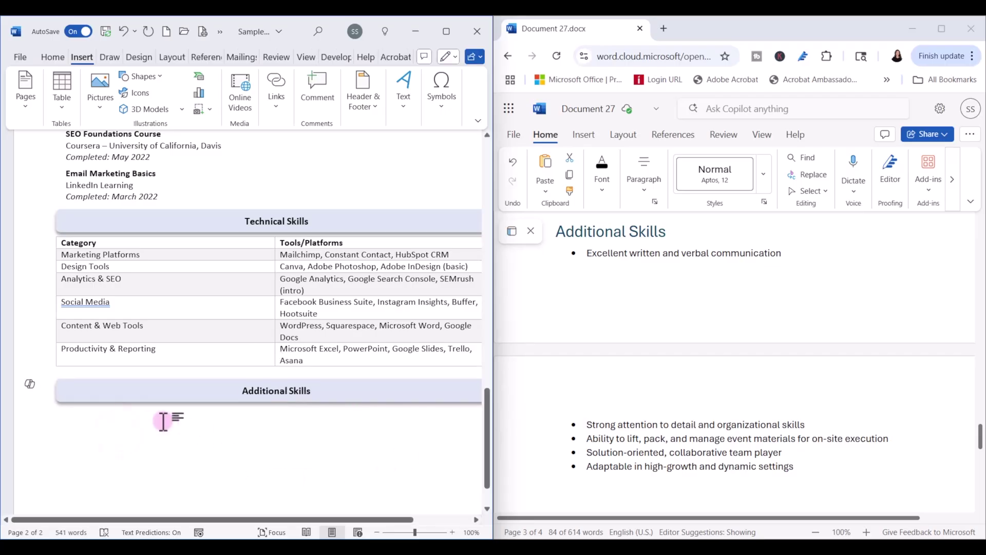
{"action": "left_click_drag", "start_coordinate": [209, 403], "coordinate": [180, 393]}
Paste the five additional skills from the web draft beneath it as plain text
{"action": "left_click", "coordinate": [187, 423]}
{"action": "left_click_drag", "start_coordinate": [799, 467], "coordinate": [580, 274]}
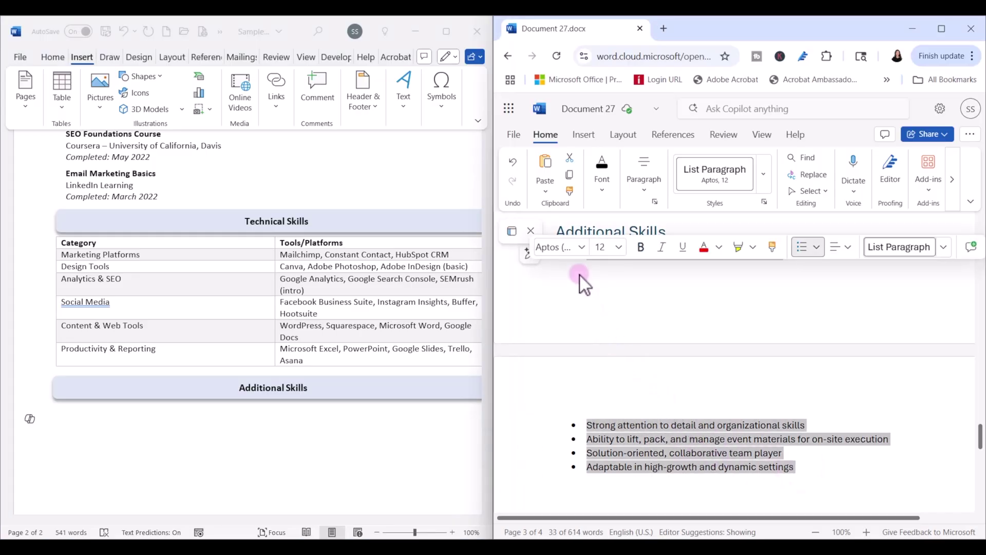
{"action": "left_click", "coordinate": [110, 413]}
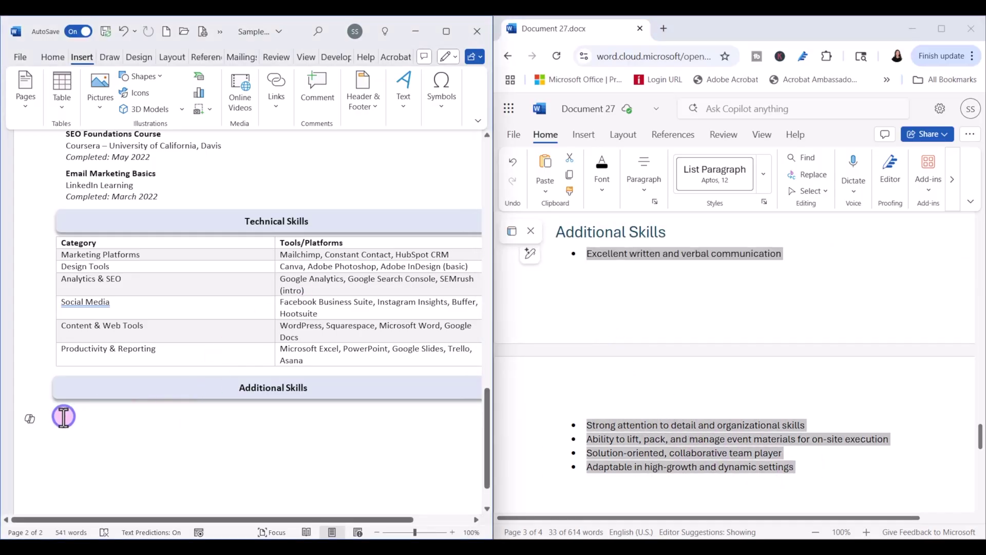
{"action": "right_click", "coordinate": [63, 417]}
{"action": "left_click", "coordinate": [134, 236]}
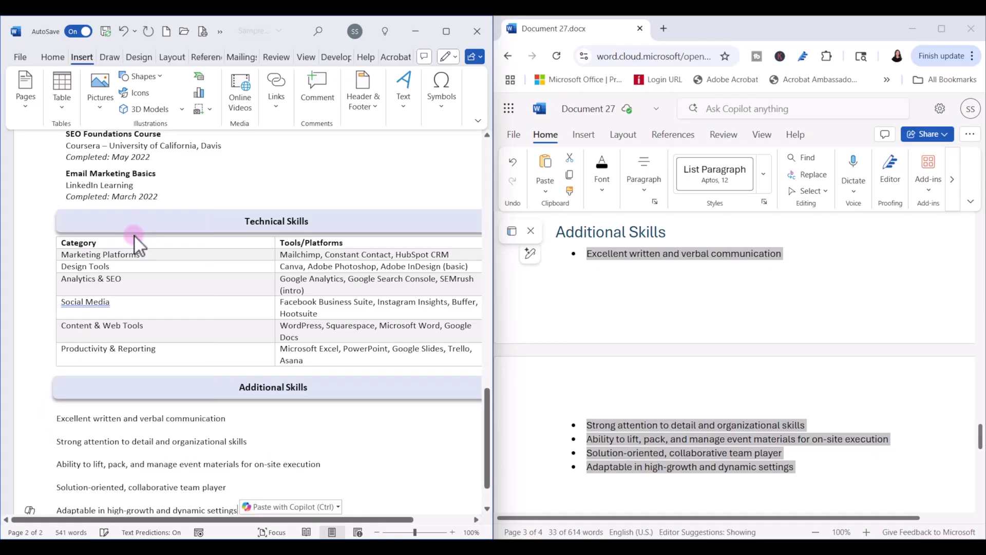
Apply bullets to the five Additional Skills lines
{"action": "scroll", "coordinate": [143, 417], "scroll_direction": "down", "scroll_amount": 2}
{"action": "left_click_drag", "start_coordinate": [53, 360], "coordinate": [240, 454]}
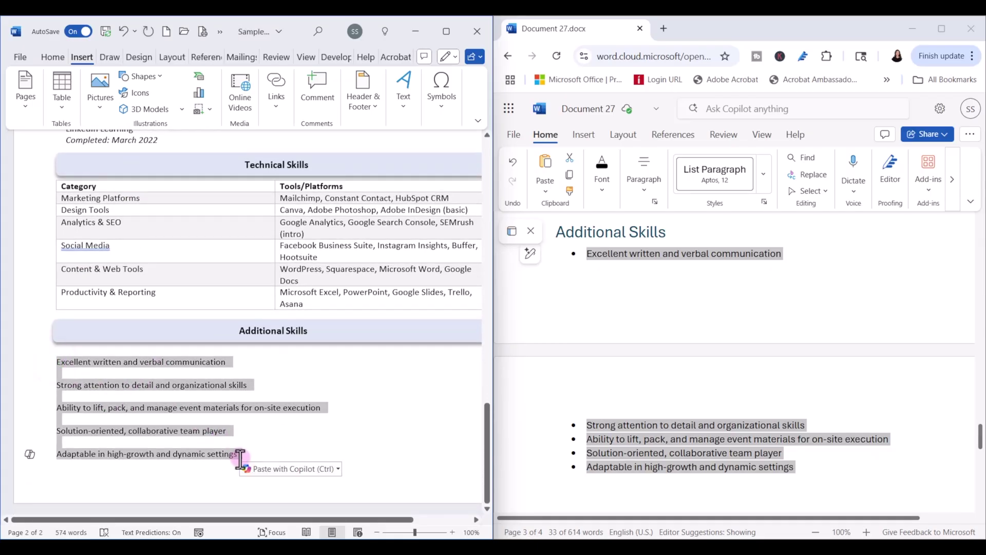
{"action": "left_click", "coordinate": [54, 58]}
{"action": "left_click", "coordinate": [122, 107]}
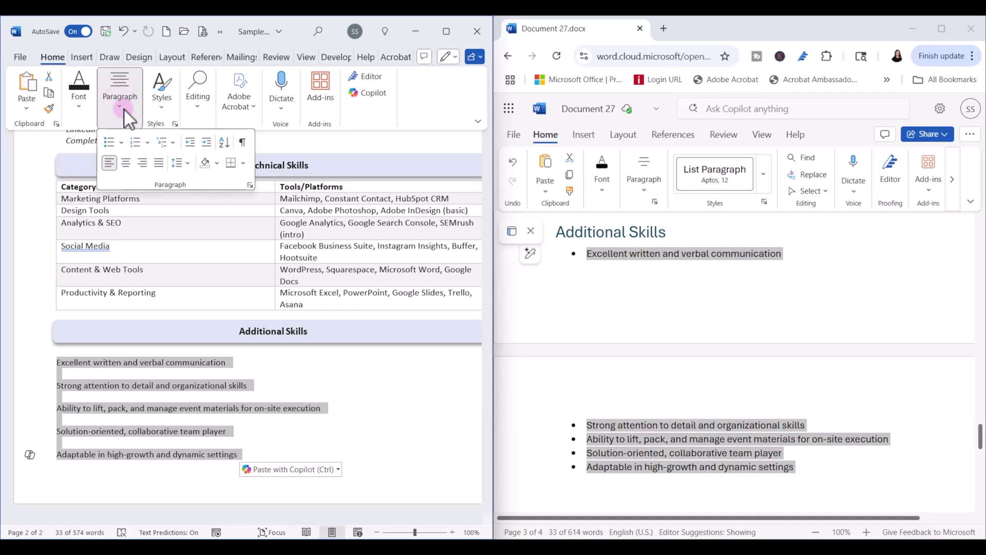
{"action": "left_click", "coordinate": [105, 139]}
{"action": "left_click", "coordinate": [101, 372]}
Remove the blank lines between the skill bullets, including the one before Adaptable
{"action": "left_click", "coordinate": [106, 379]}
{"action": "key", "text": "Delete"}
{"action": "left_click", "coordinate": [93, 388]}
{"action": "key", "text": "Delete"}
{"action": "left_click", "coordinate": [88, 397]}
{"action": "key", "text": "Delete"}
{"action": "left_click", "coordinate": [85, 410]}
{"action": "key", "text": "Delete"}
{"action": "left_click", "coordinate": [800, 467]}
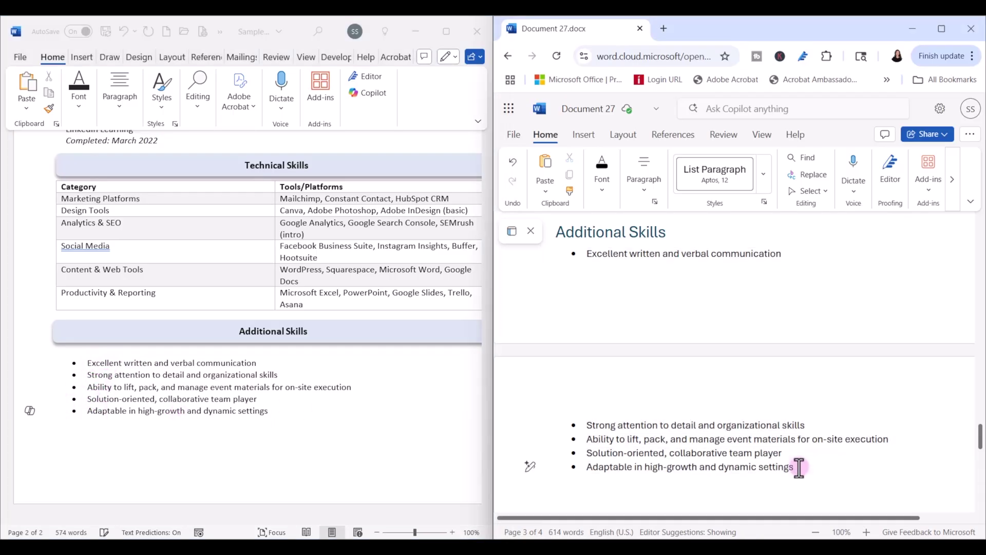